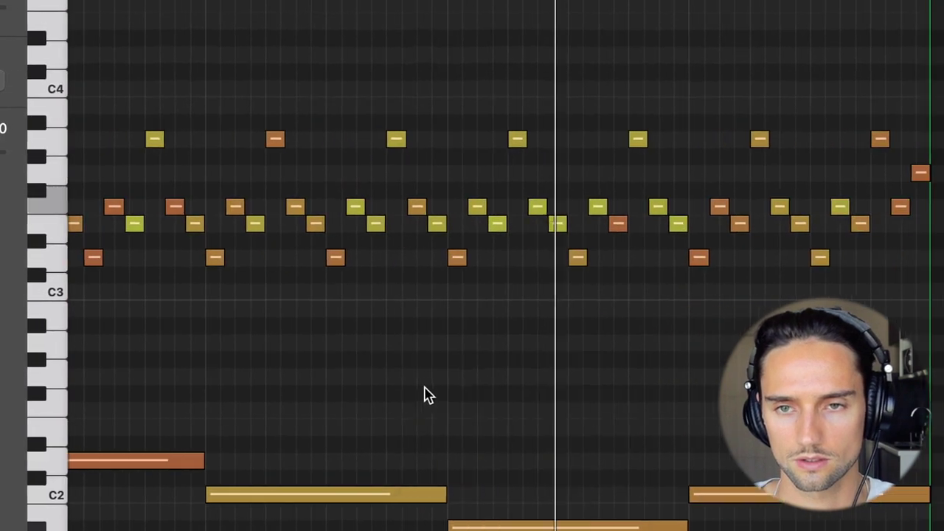
pyautogui.press('Escape')
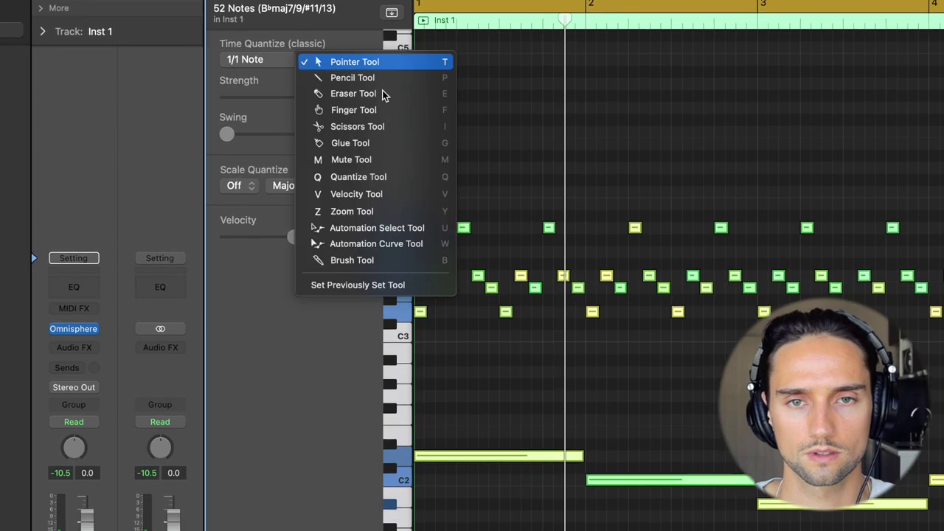
pyautogui.press('Escape')
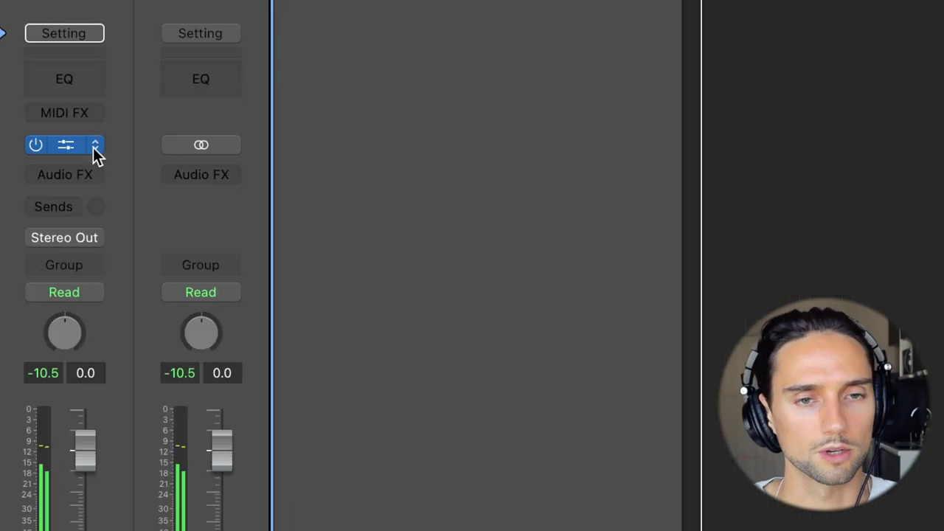
pyautogui.click(92, 329)
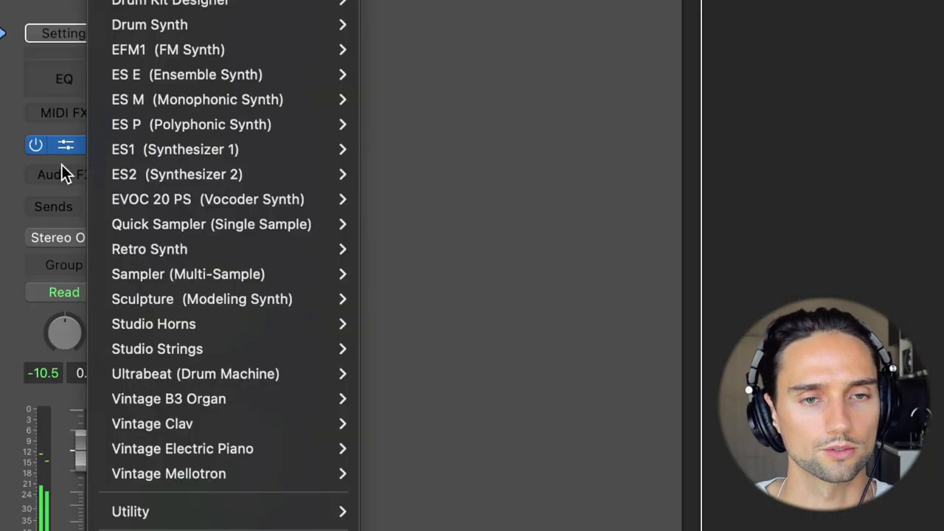
pyautogui.click(63, 175)
pyautogui.click(218, 262)
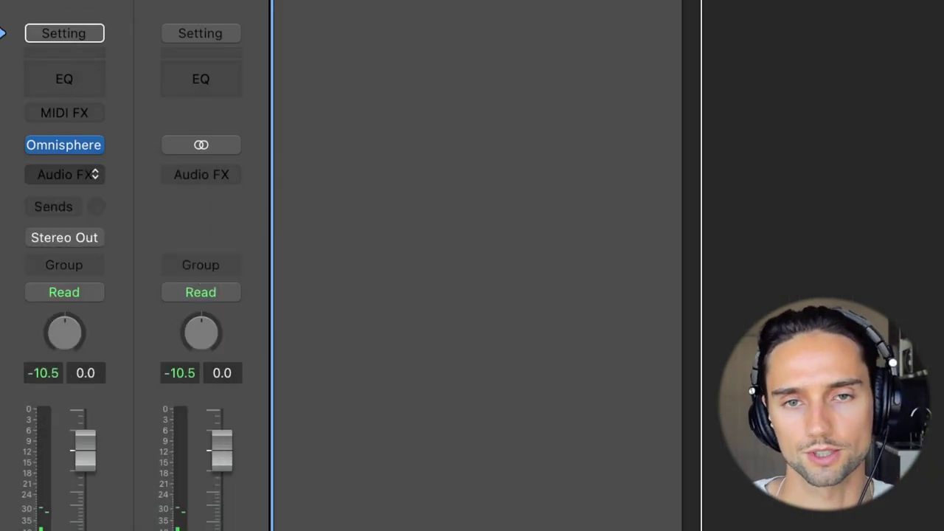
pyautogui.moveTo(696, 345); pyautogui.dragTo(702, 309)
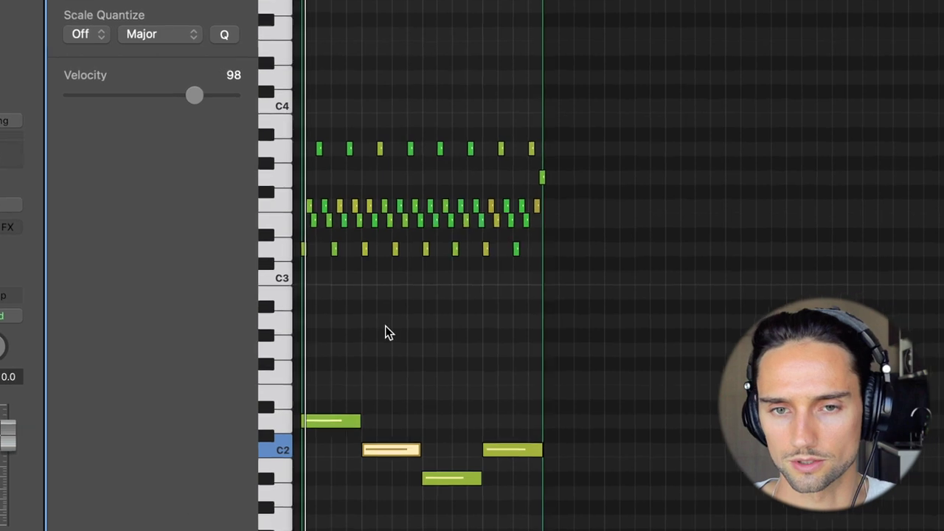
pyautogui.press('Left')
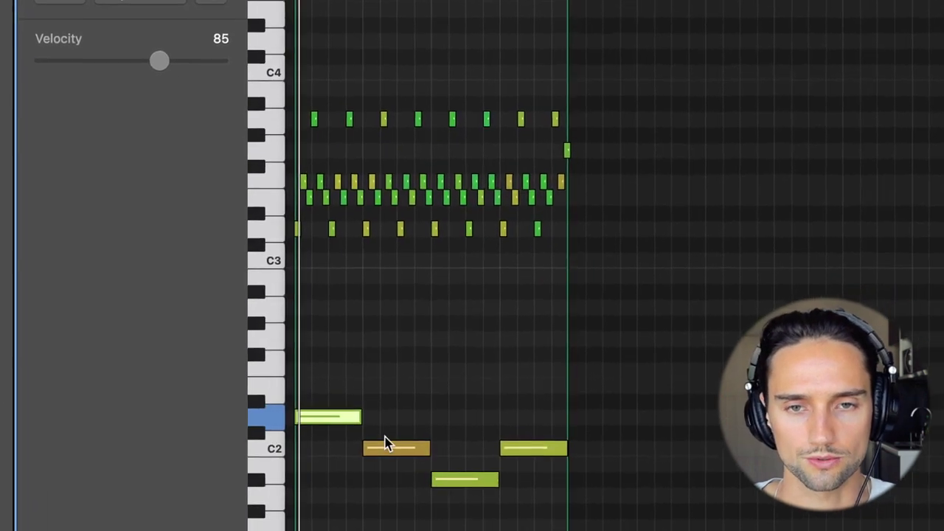
pyautogui.hotkey('alt', 'shift', 'Up')
pyautogui.hotkey('alt', 'shift', 'Up')
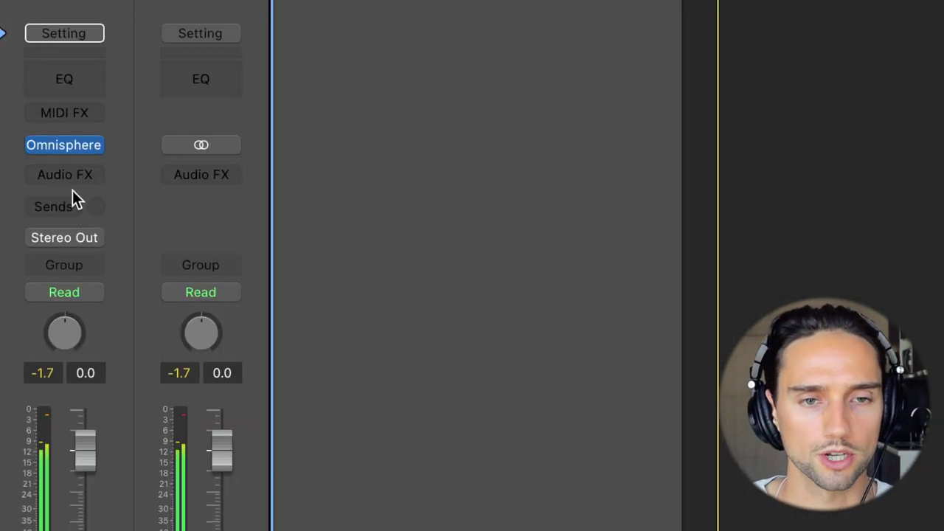
# Insert Tremolator as an audio effect on the Omnisphere track, set its rhythm to 1/8 trip and adjust its depth.
pyautogui.click(66, 174)
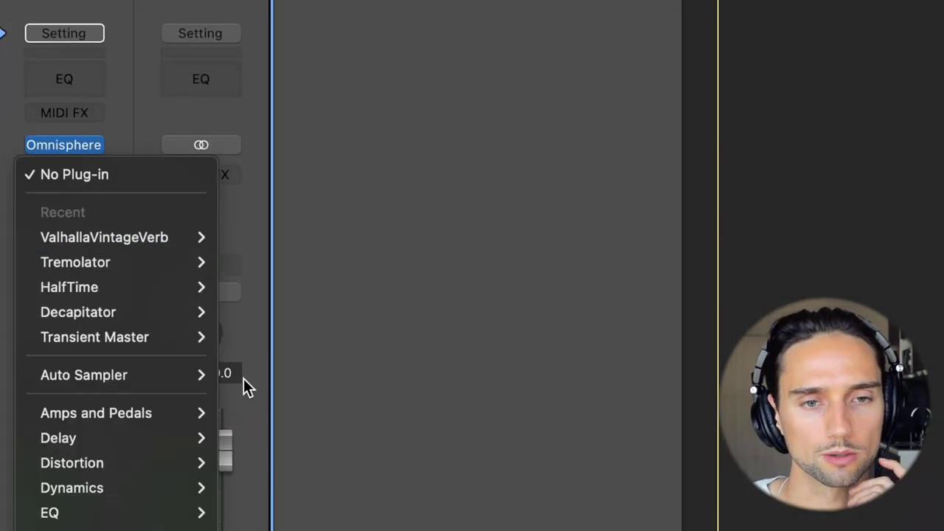
pyautogui.click(244, 261)
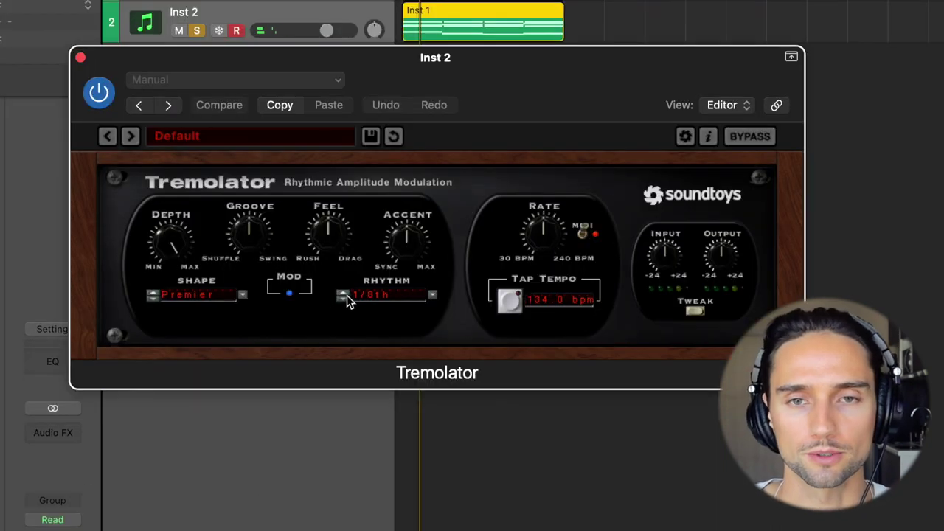
pyautogui.click(380, 295)
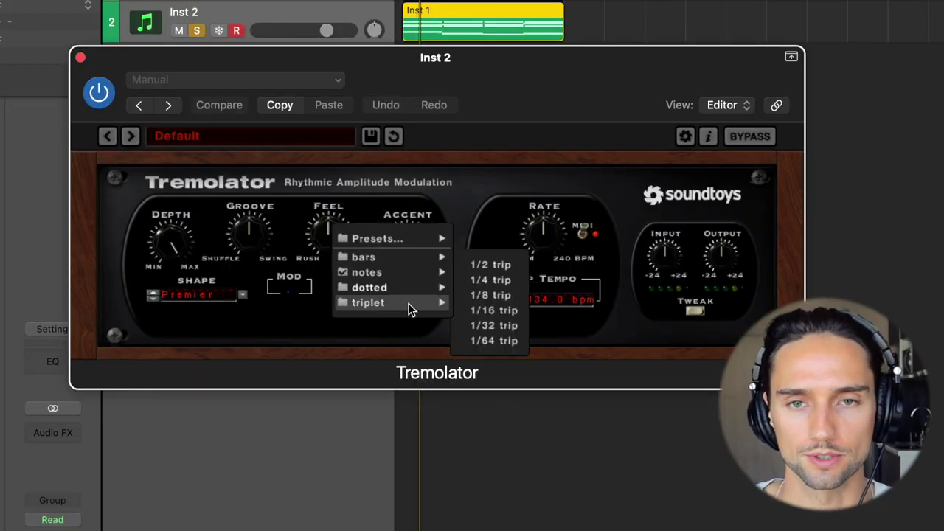
pyautogui.press('space')
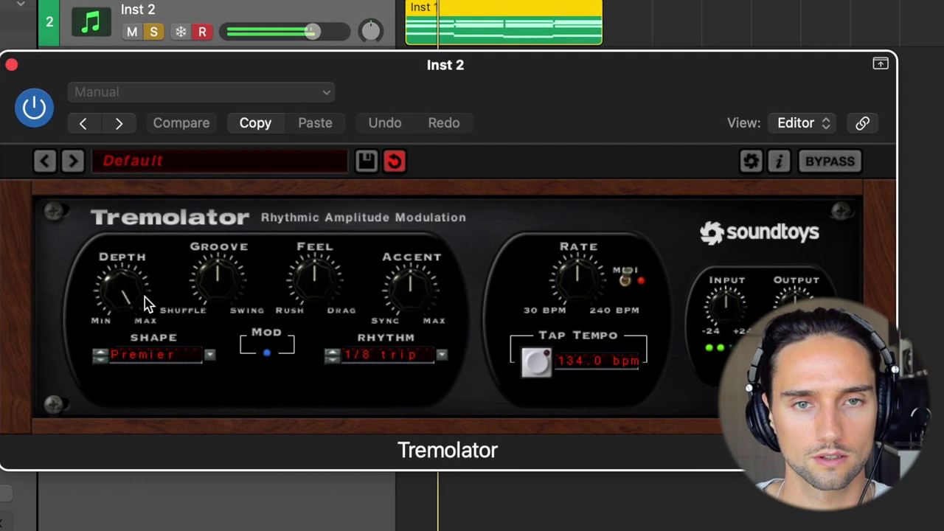
pyautogui.moveTo(171, 245); pyautogui.dragTo(171, 253)
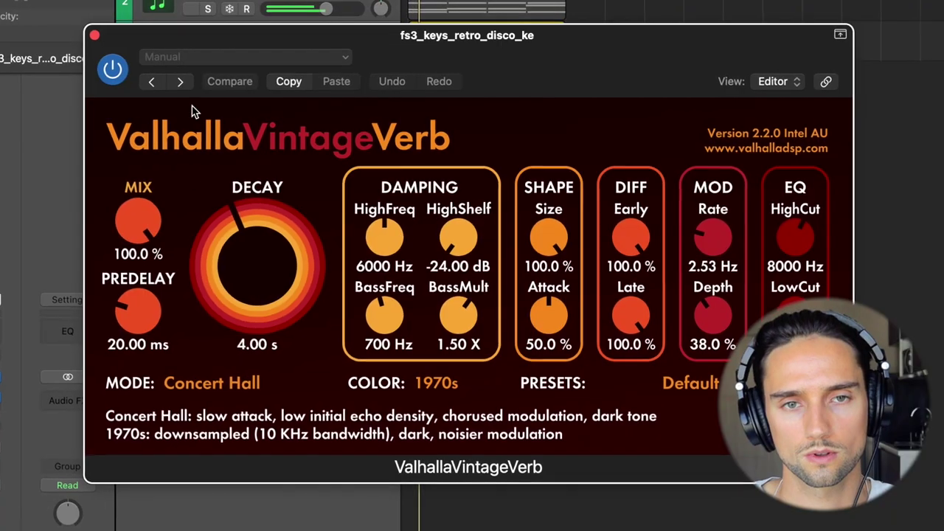
# Lower the ValhallaVintageVerb mix on the fs3_keys_retro_disco_ke track.
pyautogui.moveTo(132, 222); pyautogui.dragTo(145, 257)
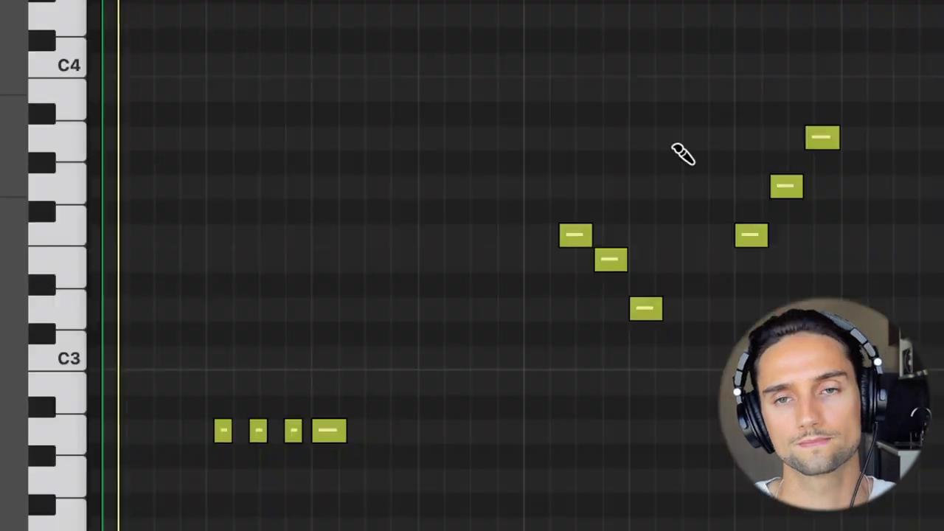
# Complete the melody phrase in the Untitled track's region with its closing high notes and copy the phrase into bars 3 and 4.
pyautogui.hscroll(2, 799, 75)
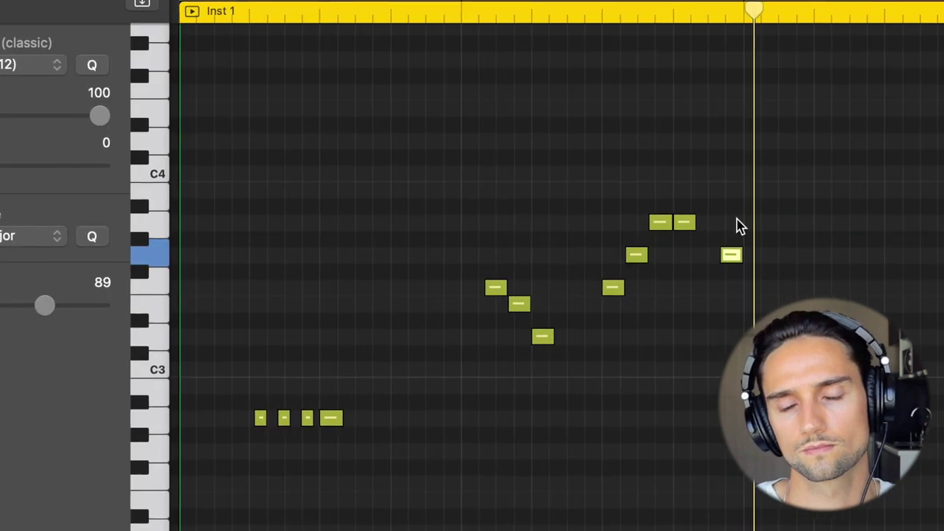
pyautogui.press('t')
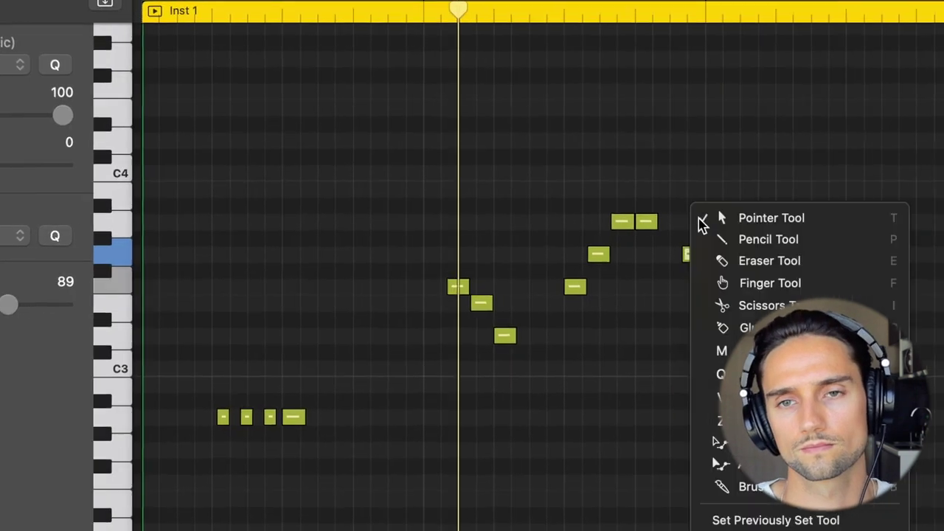
pyautogui.press('t')
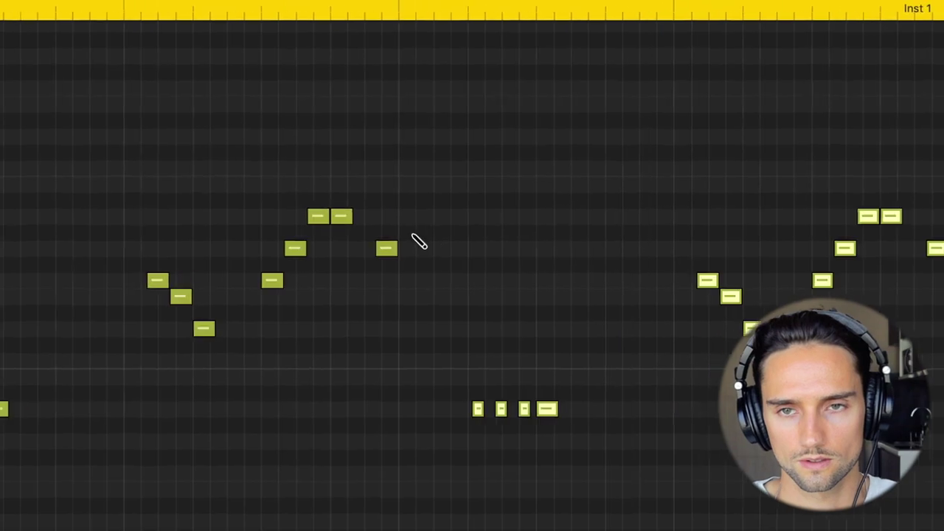
pyautogui.press('t')
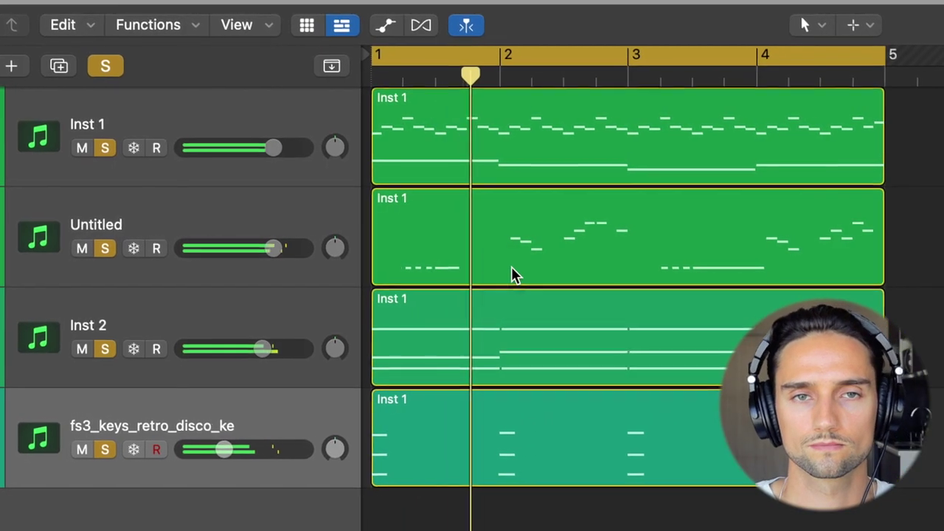
# Turn off solo for all four tracks.
pyautogui.press('t')
pyautogui.click(89, 67)
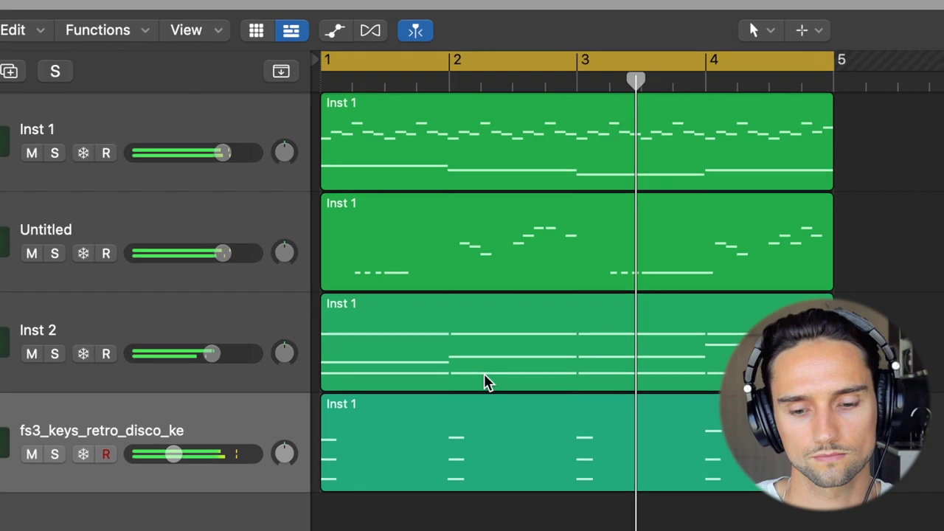
pyautogui.press('t')
pyautogui.press('t')
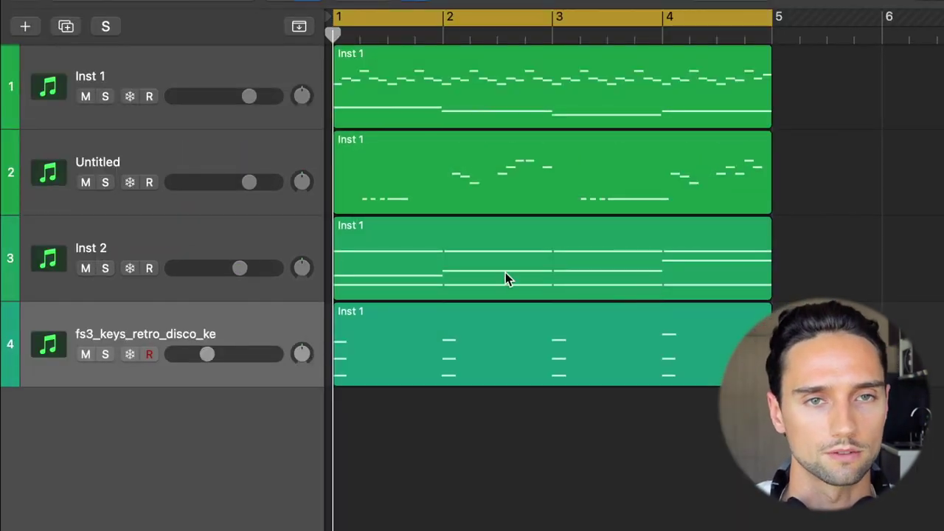
# Solo the Inst 1 track on its own, then solo the Untitled track instead.
pyautogui.click(237, 81)
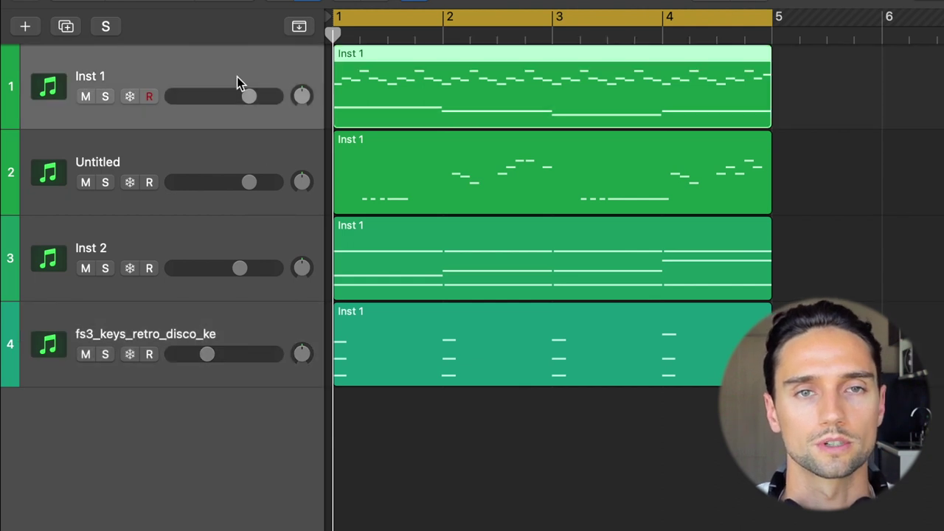
pyautogui.press('s')
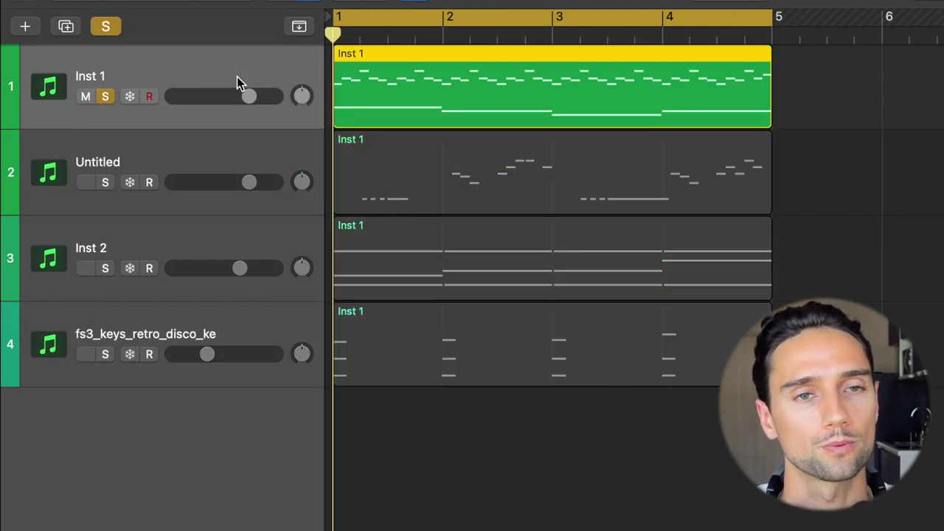
pyautogui.press('s')
pyautogui.press('Down')
pyautogui.press('a')
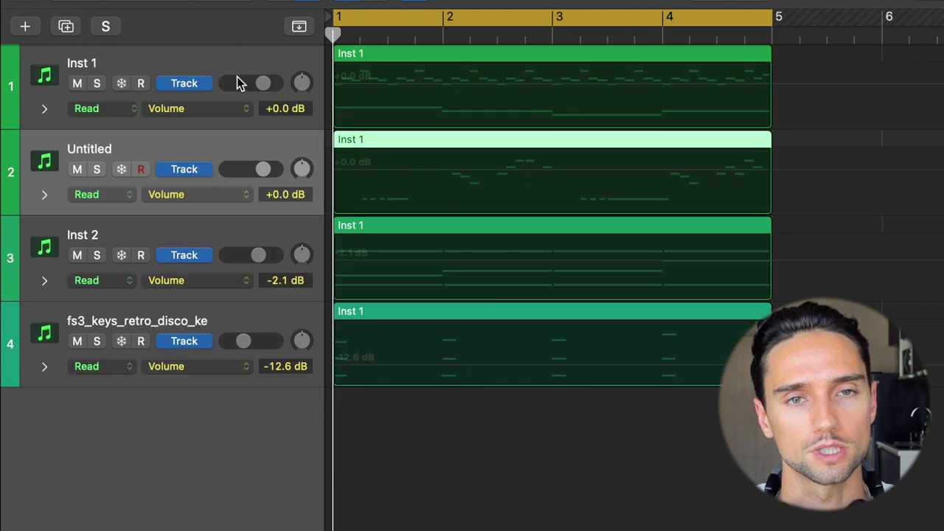
pyautogui.press('a')
pyautogui.press('s')
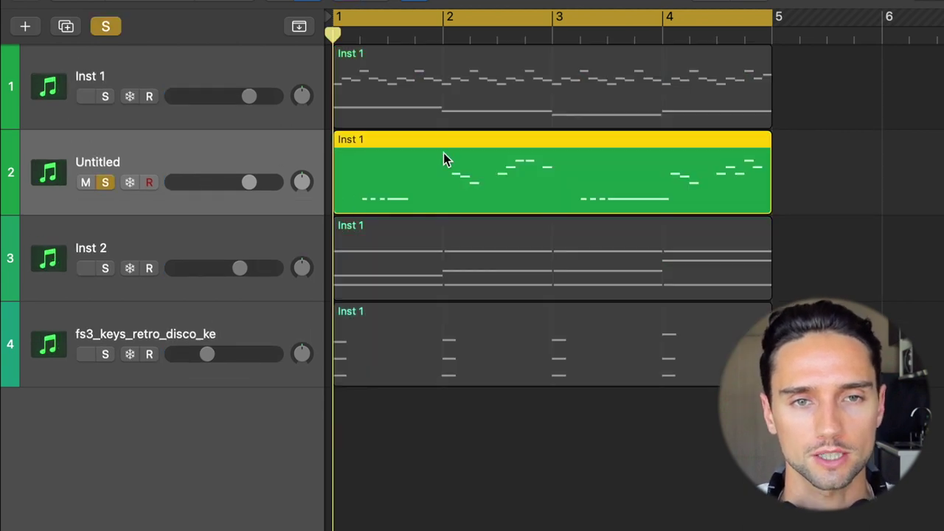
# Solo Inst 2 in place of the Untitled track, then solo and unsolo fs3_keys_retro_disco_ke.
pyautogui.press('Down')
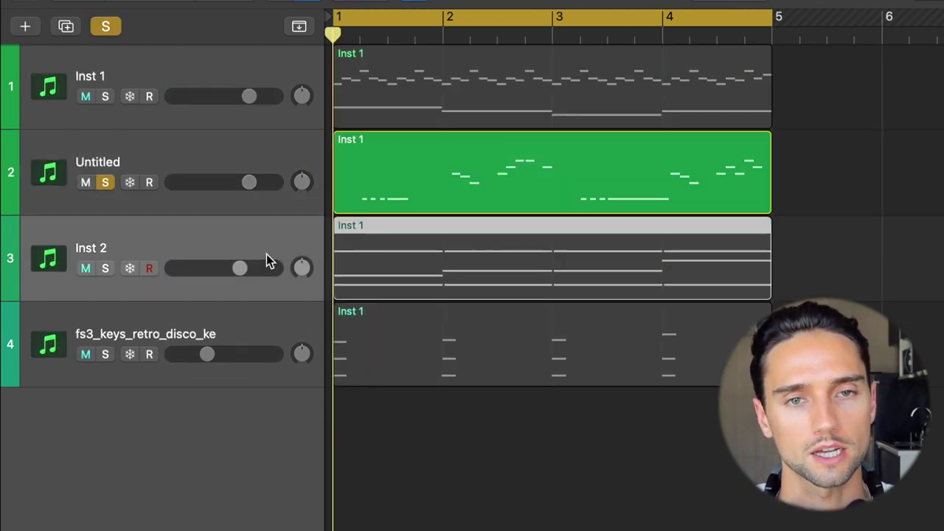
pyautogui.press('s')
pyautogui.press('Down')
pyautogui.press('s')
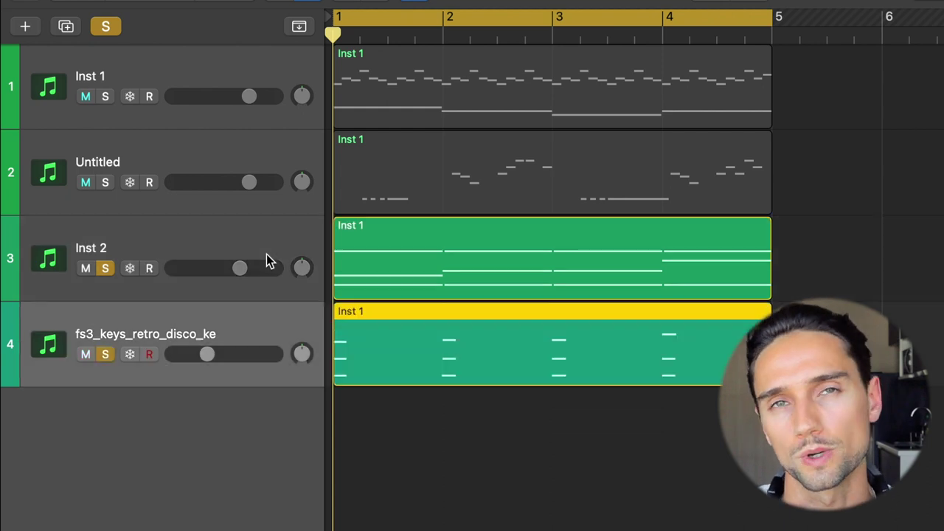
pyautogui.press('s')
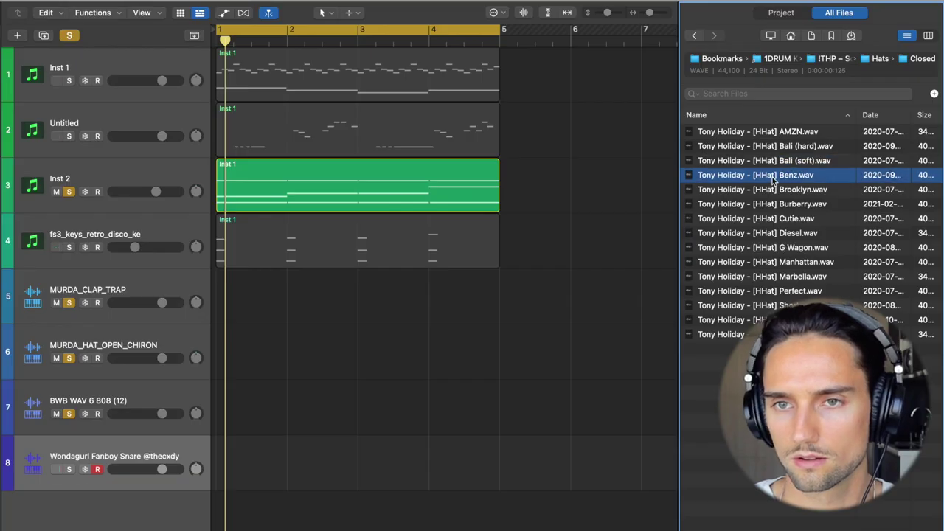
# Add the sample "Tony Holiday - [HHat] Benz.wav" from the file browser as a new instrument track below the snare.
pyautogui.moveTo(774, 179); pyautogui.dragTo(131, 521)
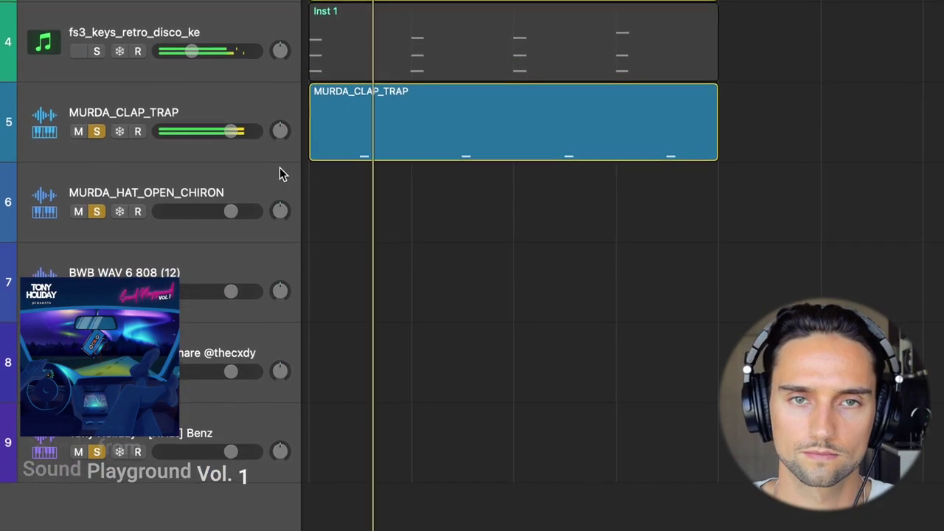
# Copy the MURDA_CLAP_TRAP region onto the Wondagurl Fanboy Snare track at the same position.
pyautogui.moveTo(406, 137); pyautogui.dragTo(407, 380)
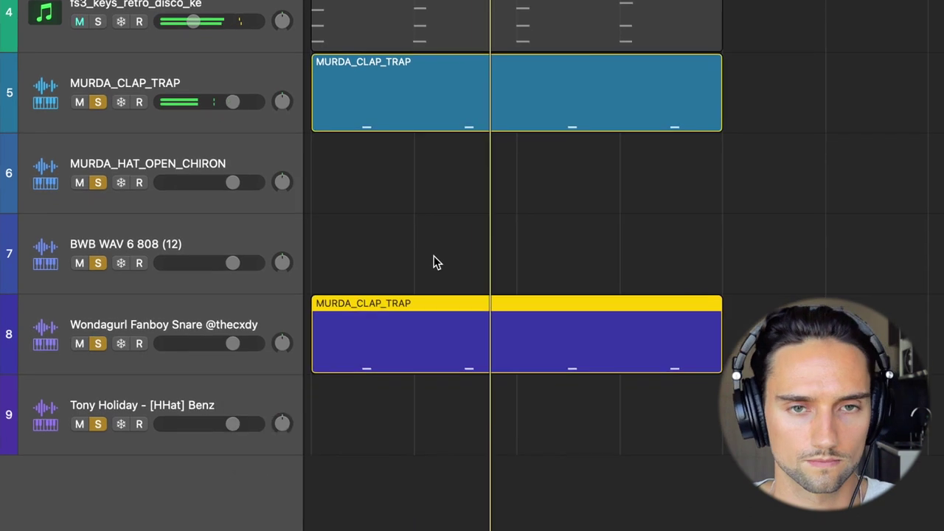
# Examine the hi-hat pattern's note spacing and fast rolls across the whole region in the piano roll.
pyautogui.click(222, 306)
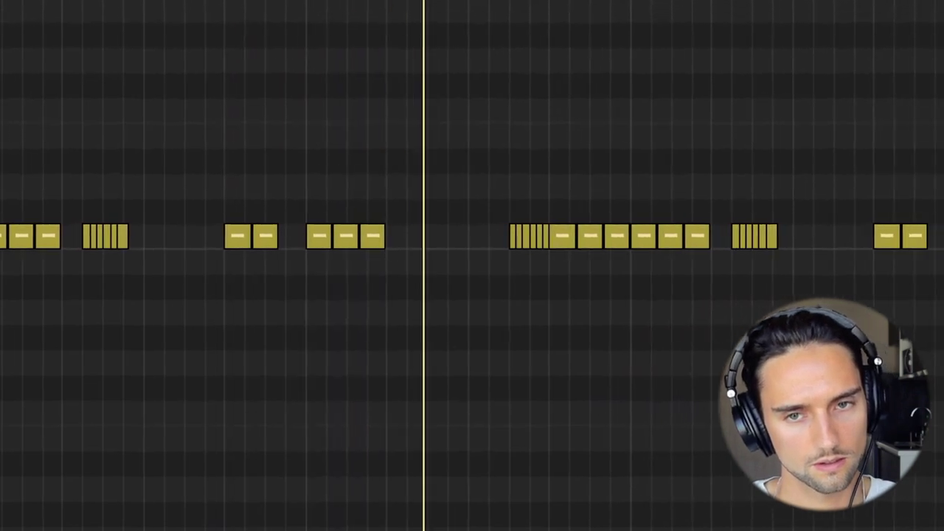
pyautogui.scroll(2, 672, 207)
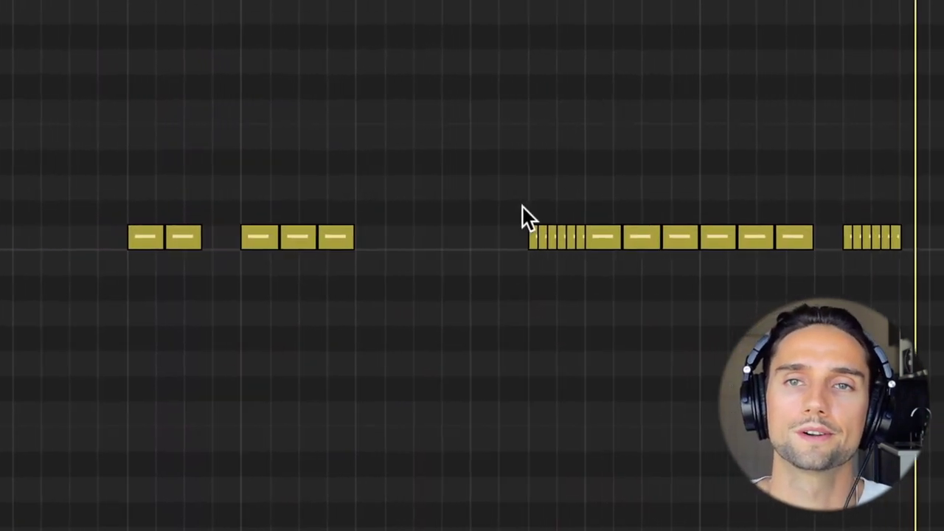
pyautogui.scroll(-3, 674, 207)
pyautogui.scroll(3, 475, 207)
pyautogui.hscroll(-4, 433, 210)
pyautogui.hscroll(5, 555, 205)
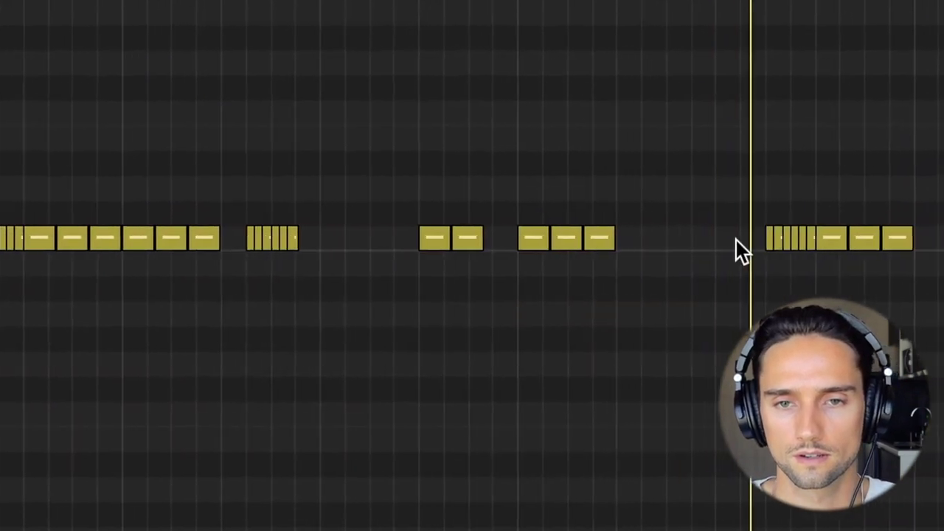
pyautogui.scroll(-3, 727, 247)
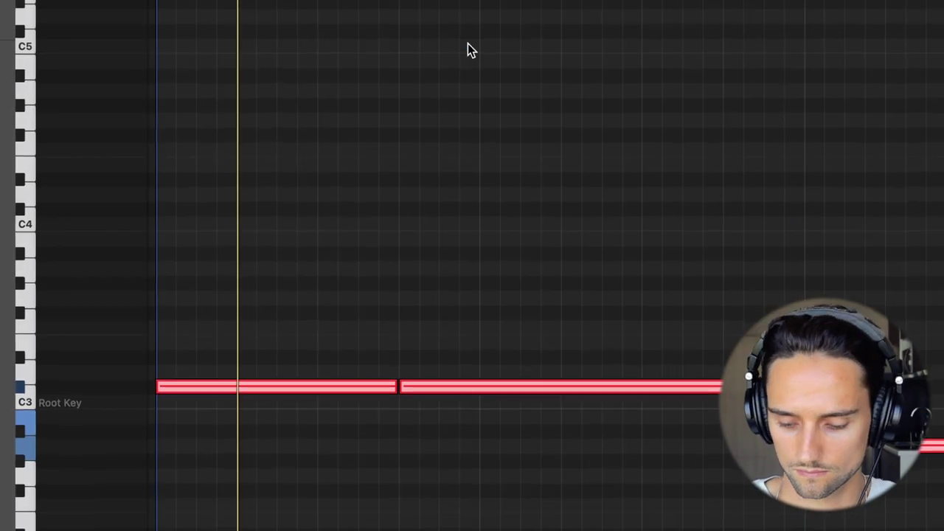
pyautogui.press('t')
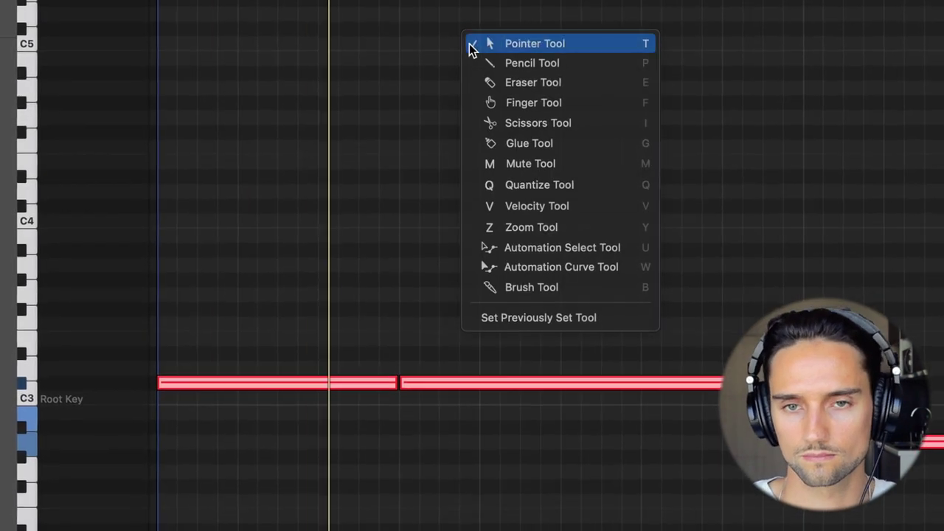
pyautogui.press('t')
# Add a four-bar region to the MURDA_HAT_OPEN_CHIRON track with one open-hat note in bar 1 and one in bar 3.
pyautogui.press('t')
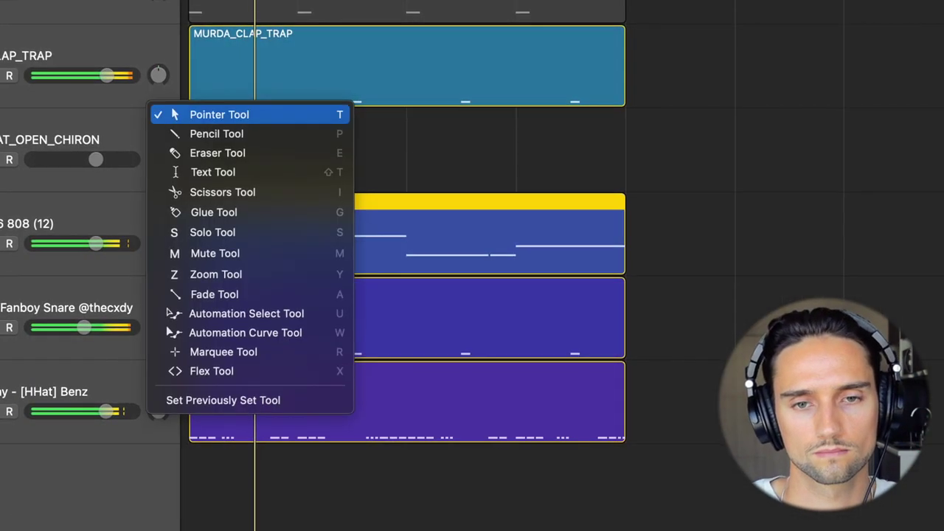
pyautogui.press('t')
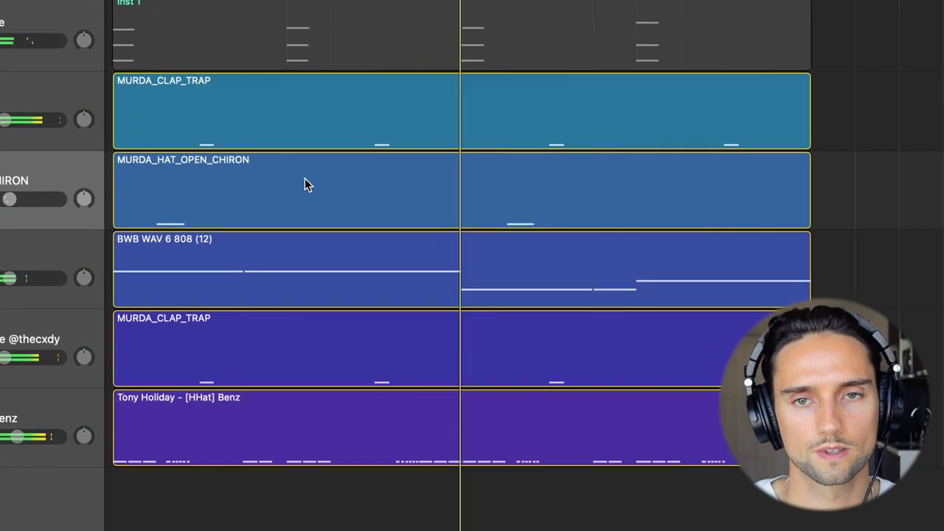
pyautogui.press('t')
pyautogui.press('t')
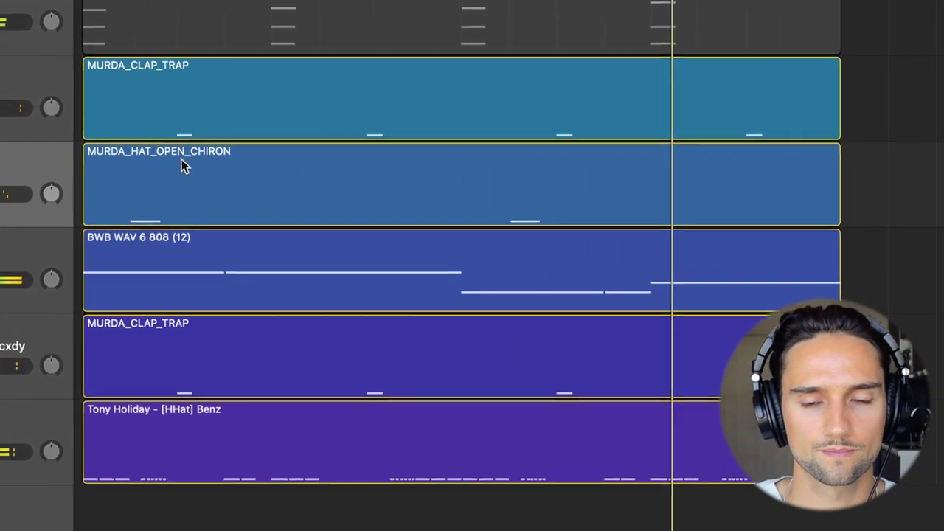
# Add the sample "Tony Holiday - [Kick] Raptor.wav" as a new track below the hi-hat and copy the 808 region onto it.
pyautogui.click(674, 136)
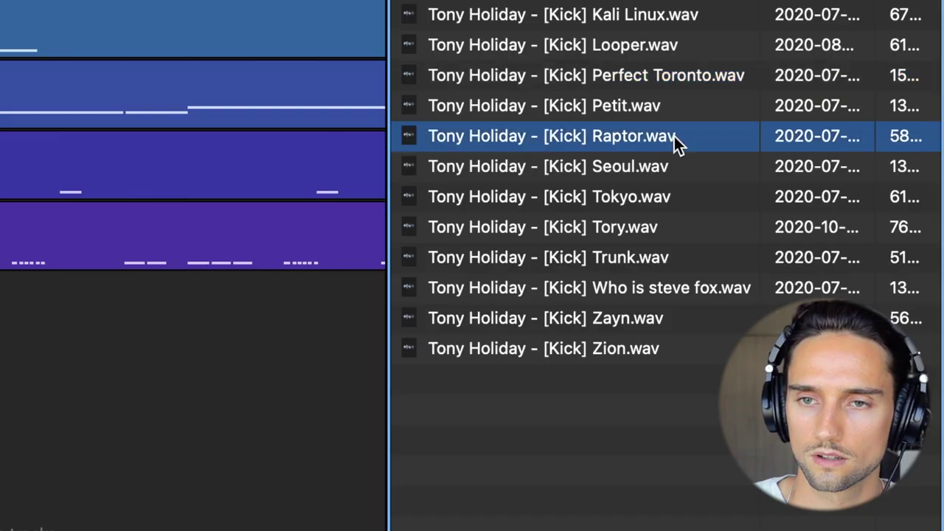
pyautogui.press('Down')
pyautogui.press('Up')
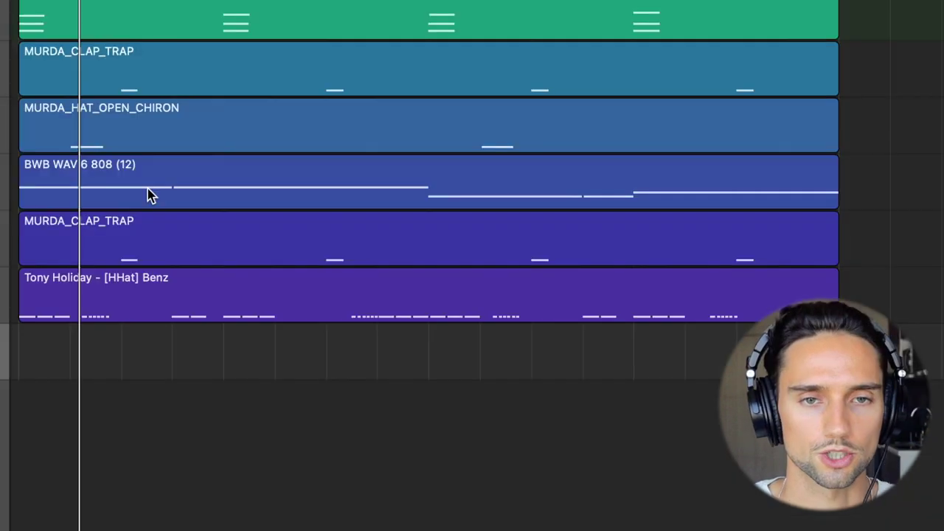
pyautogui.moveTo(148, 196); pyautogui.dragTo(154, 352)
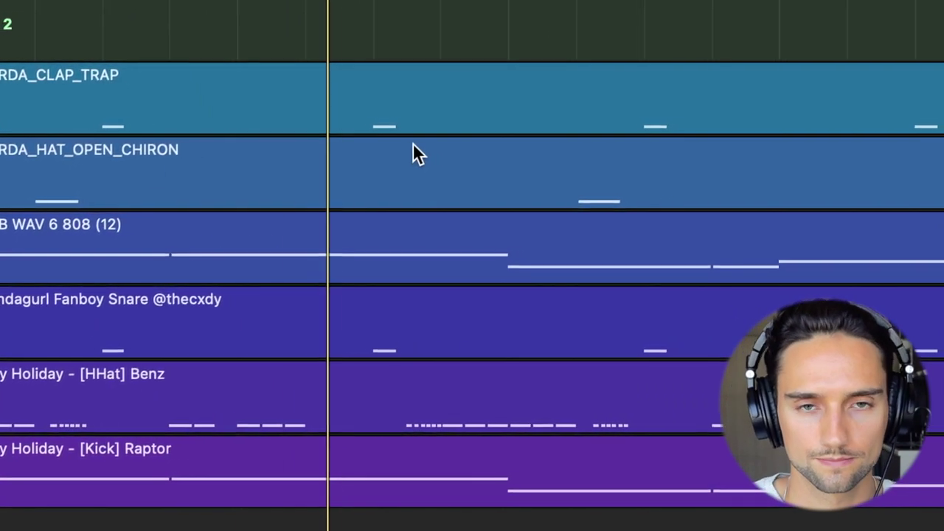
pyautogui.press('t')
pyautogui.press('t')
pyautogui.press('t')
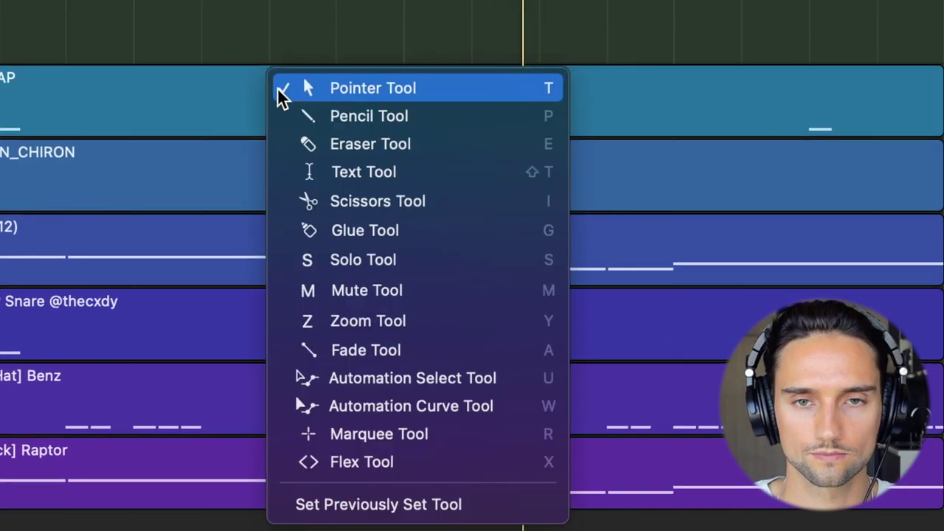
pyautogui.press('t')
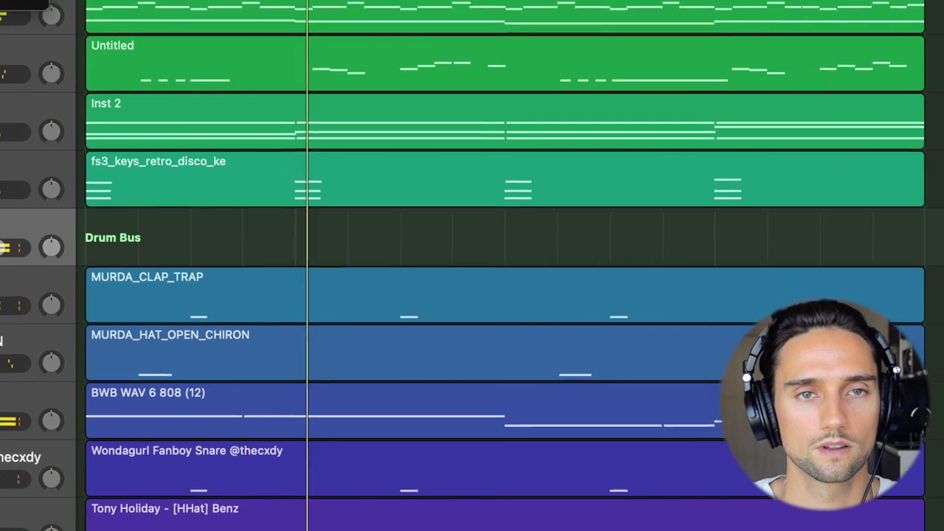
pyautogui.press('t')
pyautogui.press('t')
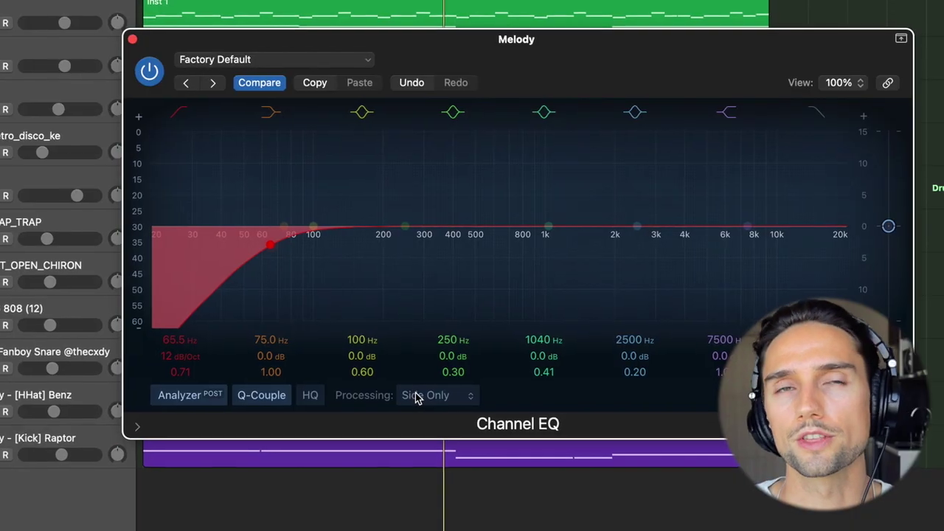
# Set the Melody bus's Channel EQ processing to Side Only and sweep its low-cut filter frequency upward.
pyautogui.click(424, 396)
pyautogui.click(452, 332)
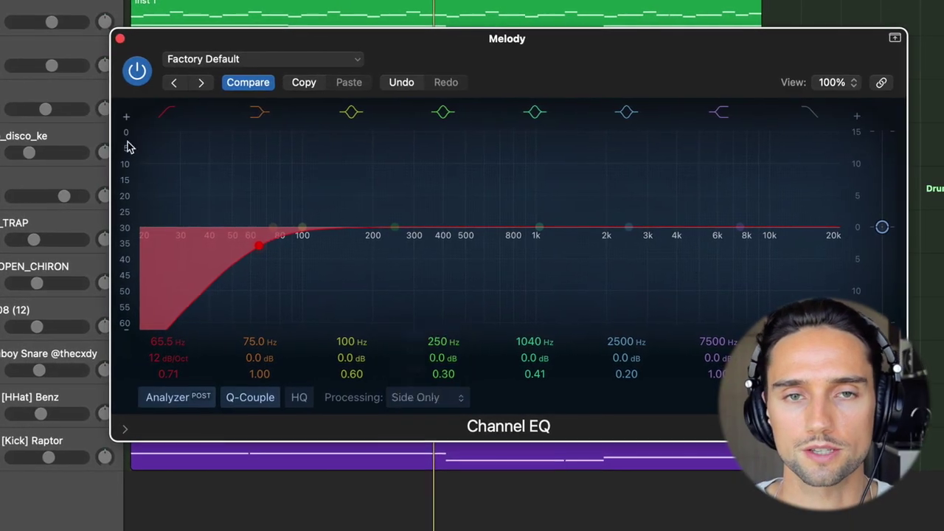
pyautogui.moveTo(247, 252); pyautogui.dragTo(285, 252)
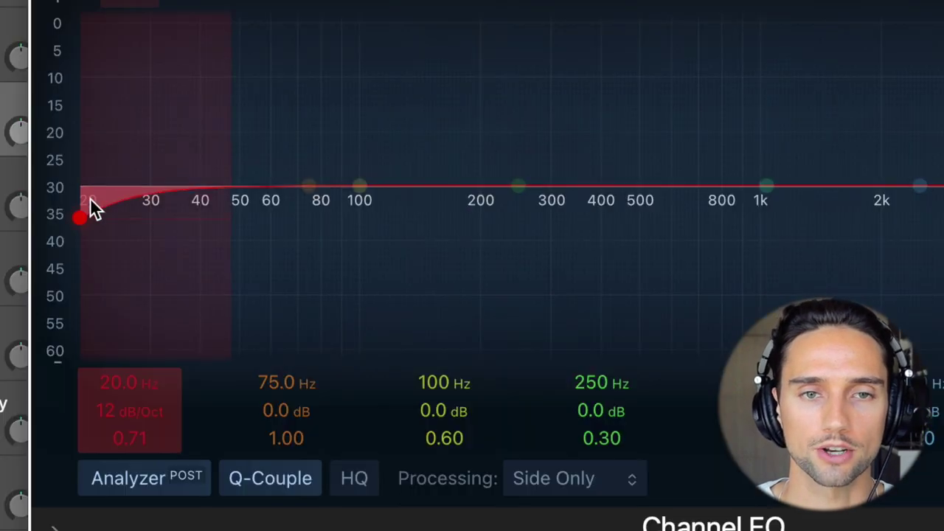
pyautogui.moveTo(90, 198); pyautogui.dragTo(370, 202)
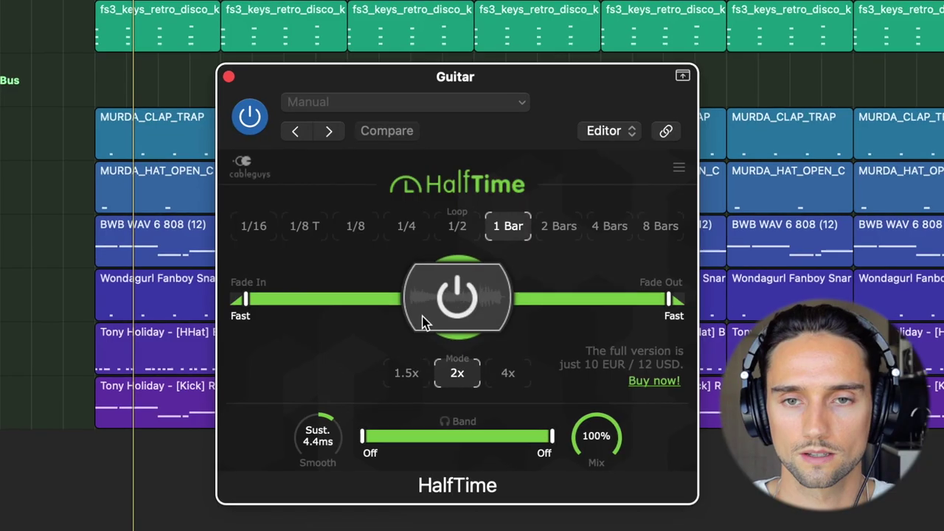
# Adjust the Smooth amount of the Guitar track's HalfTime effect and set its loop length to 1 Bar.
pyautogui.moveTo(310, 444); pyautogui.dragTo(304, 461)
pyautogui.click(508, 229)
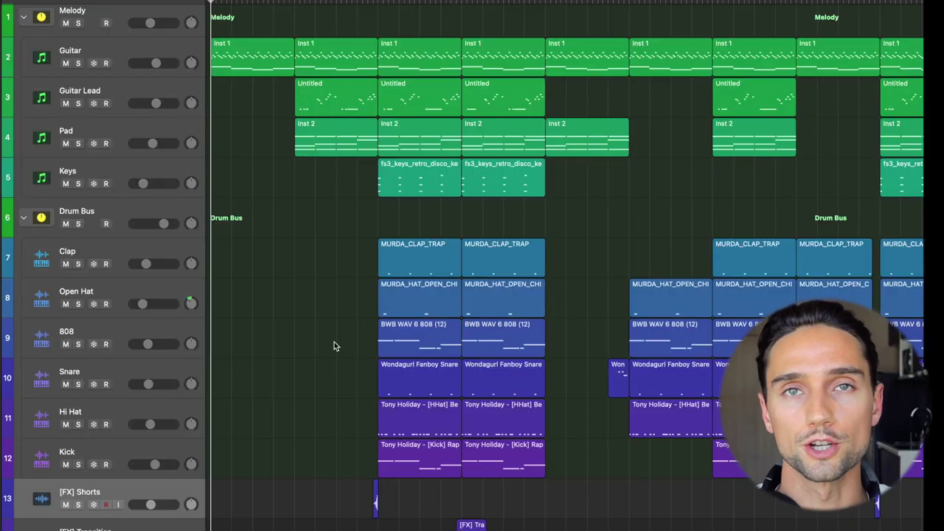
# Step the track selection down through the melody group to the Keys track.
pyautogui.press('Down')
pyautogui.press('Down')
pyautogui.press('Down')
pyautogui.press('Down')
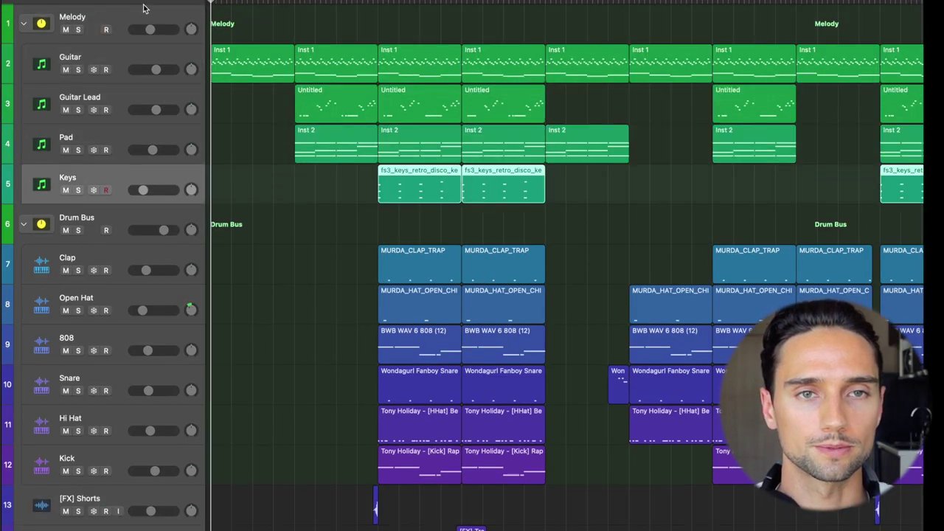